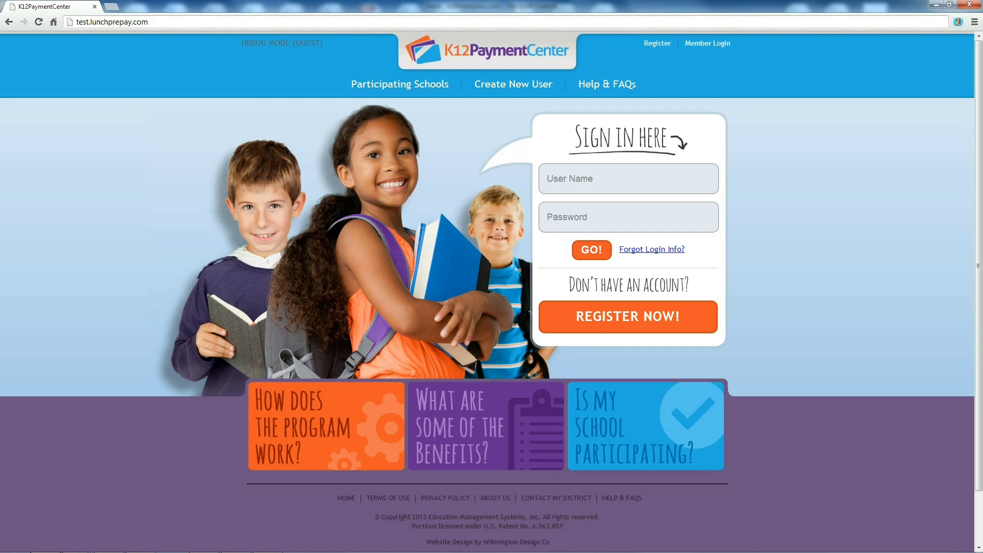
Confirm LPP District 123 in North Carolina appears among the participating schools.
left_click(398, 87)
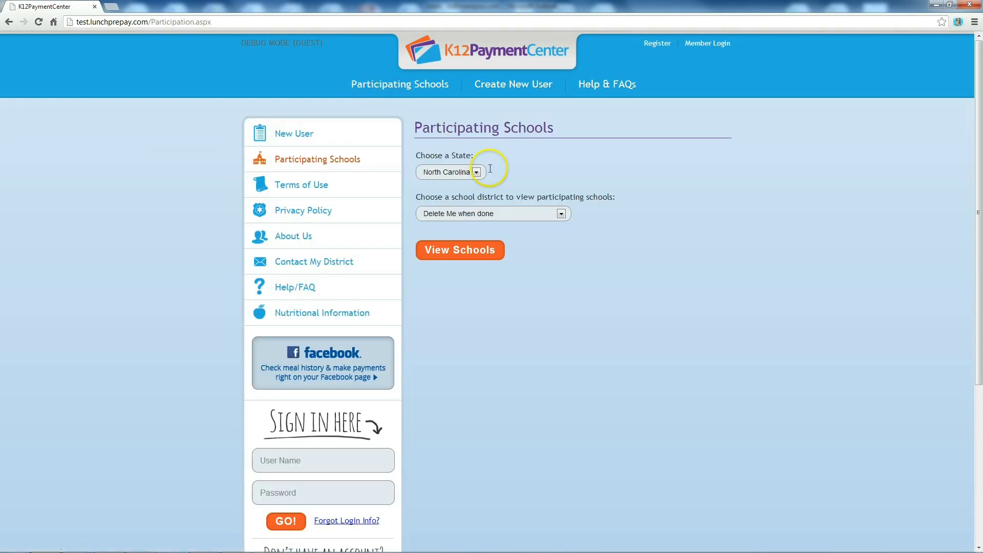
left_click(479, 172)
left_click(479, 172)
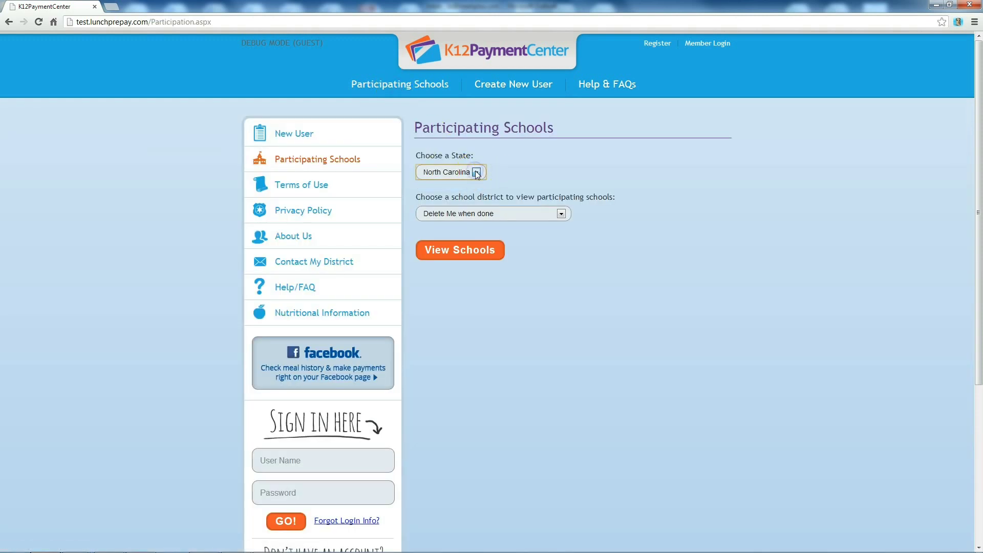
left_click(562, 215)
left_click(562, 214)
left_click(563, 214)
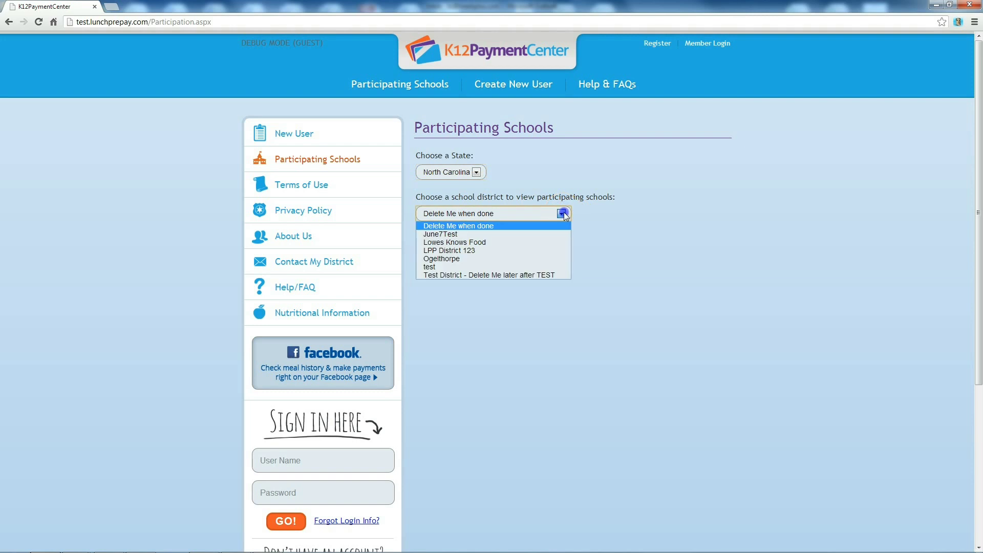
left_click(529, 250)
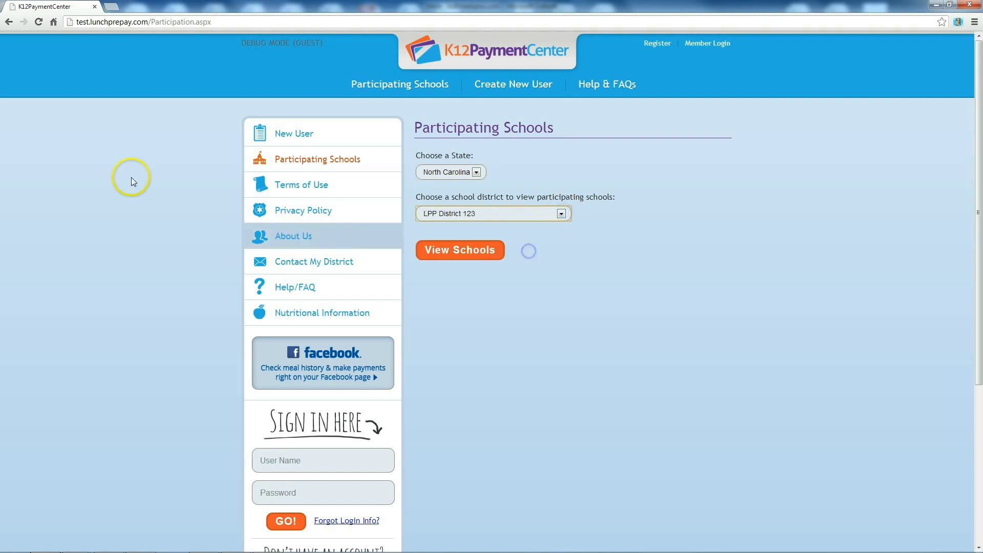
Return to the home page and start a new account registration.
left_click(10, 23)
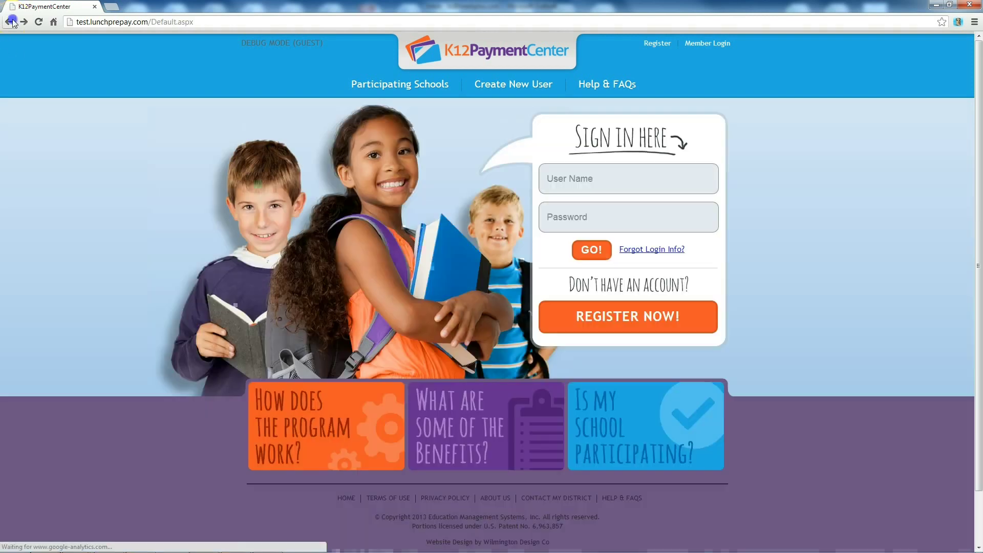
left_click(616, 323)
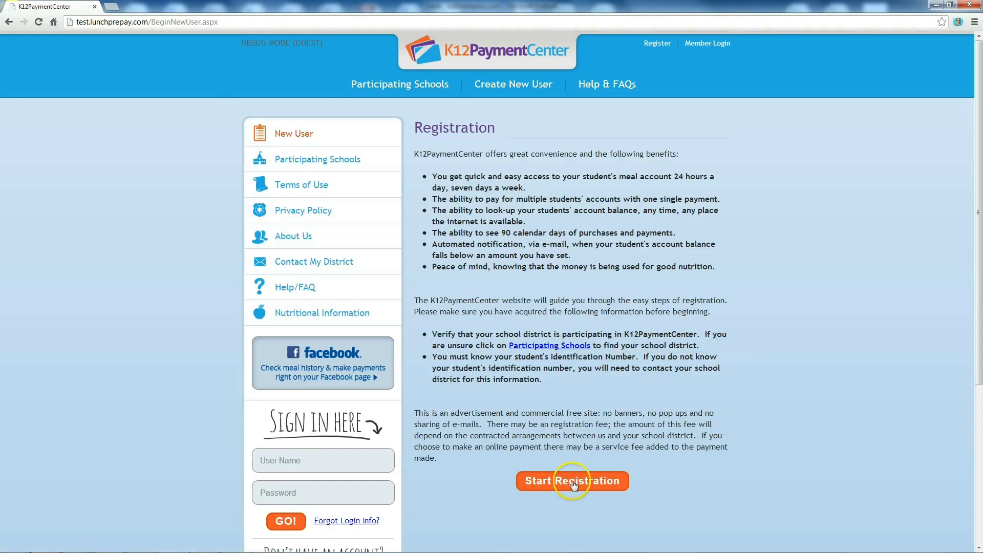
left_click(573, 484)
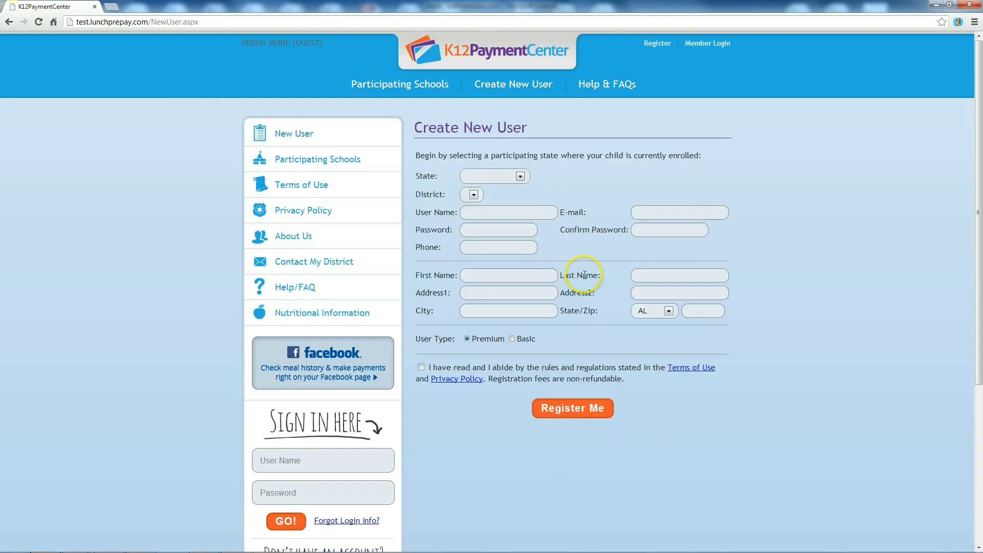
Register a Premium user for North Carolina, LPP District 123, and submit the form.
left_click(521, 173)
left_click(500, 204)
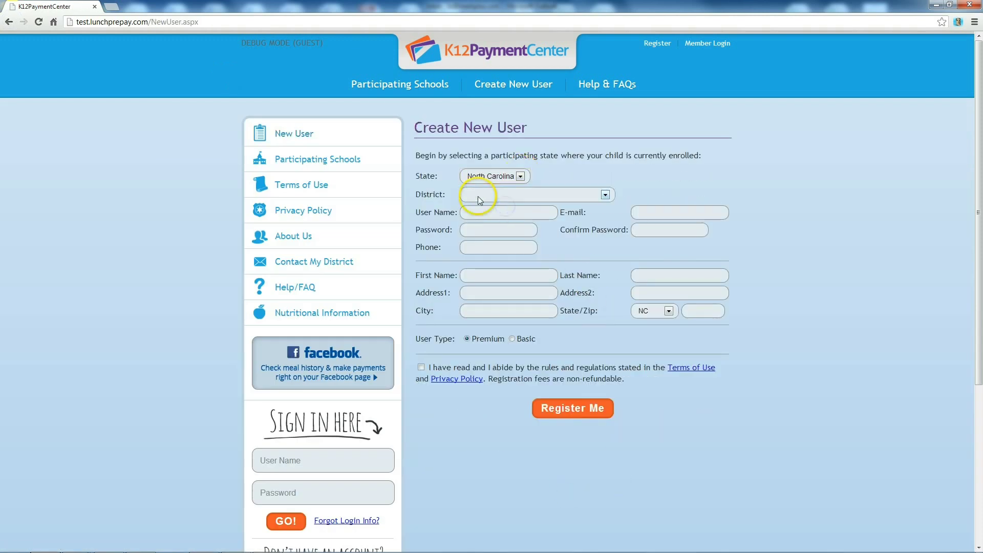
left_click(478, 195)
left_click(481, 249)
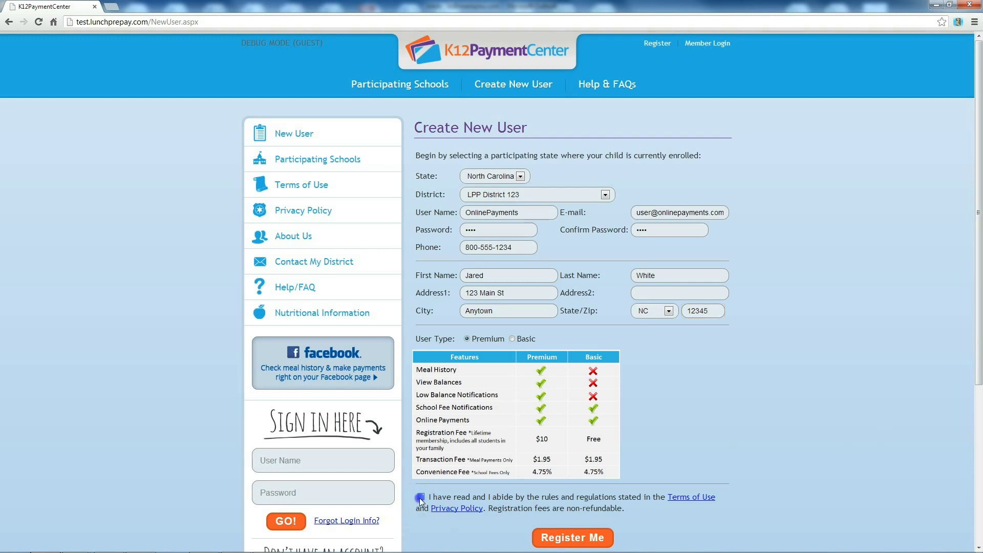
left_click(572, 538)
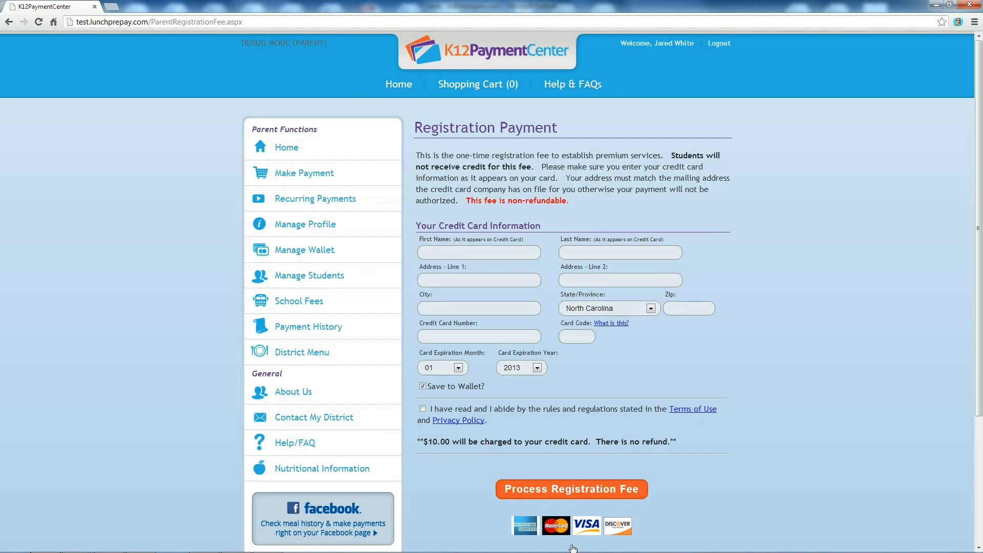
Pay the $10.00 registration fee by card expiring 04/2016, accepting the terms.
left_click(436, 248)
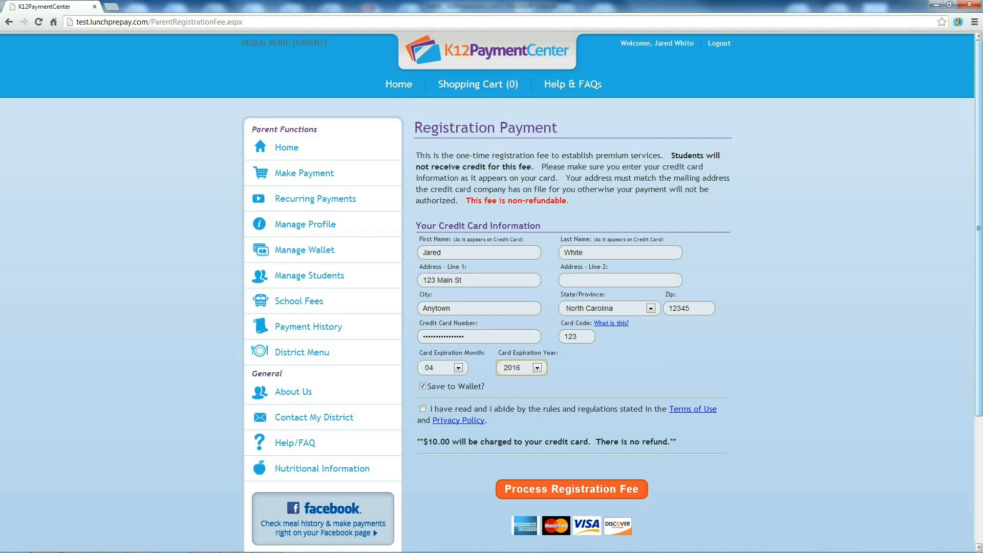
left_click(423, 410)
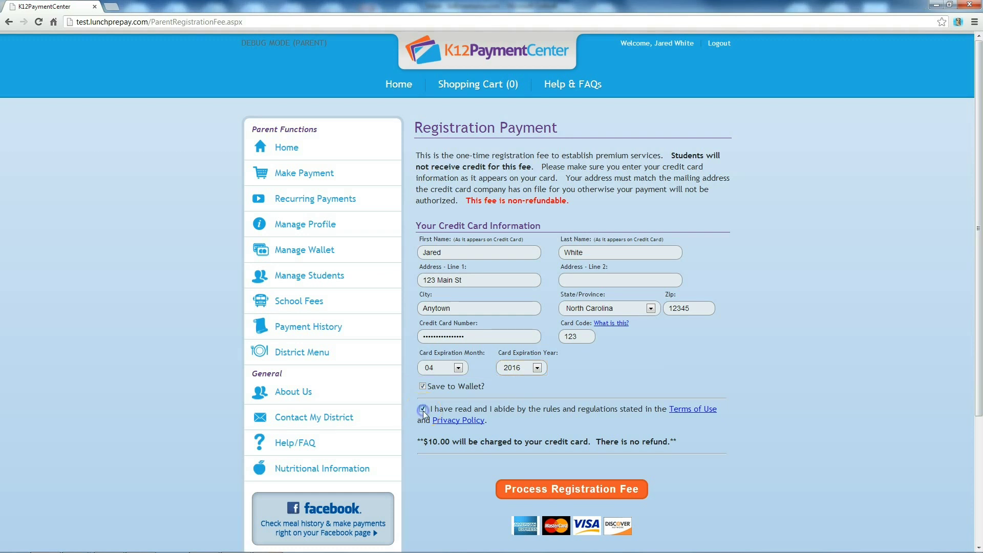
left_click(545, 488)
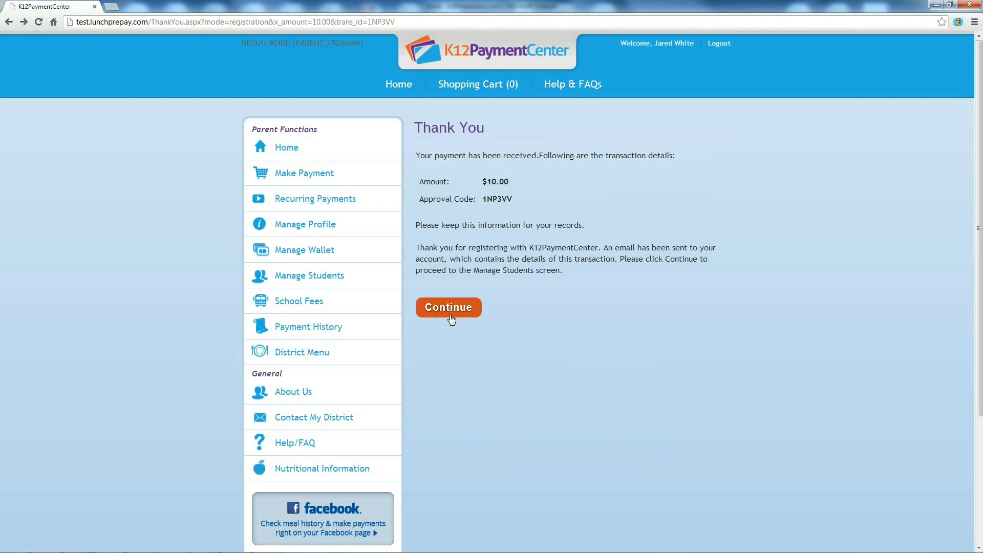
left_click(451, 316)
Start a new student entry with the student number and the student's first and last name.
left_click(465, 201)
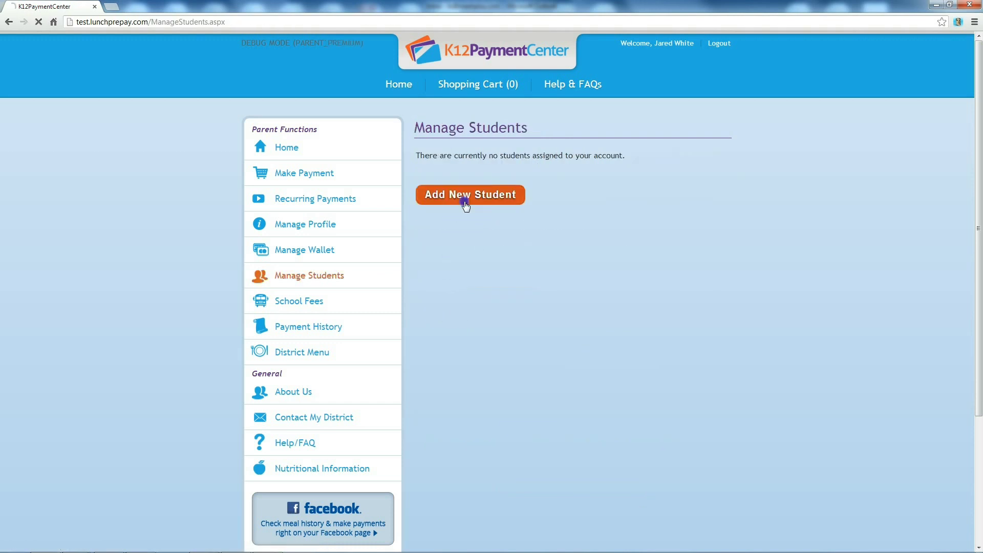
left_click(492, 217)
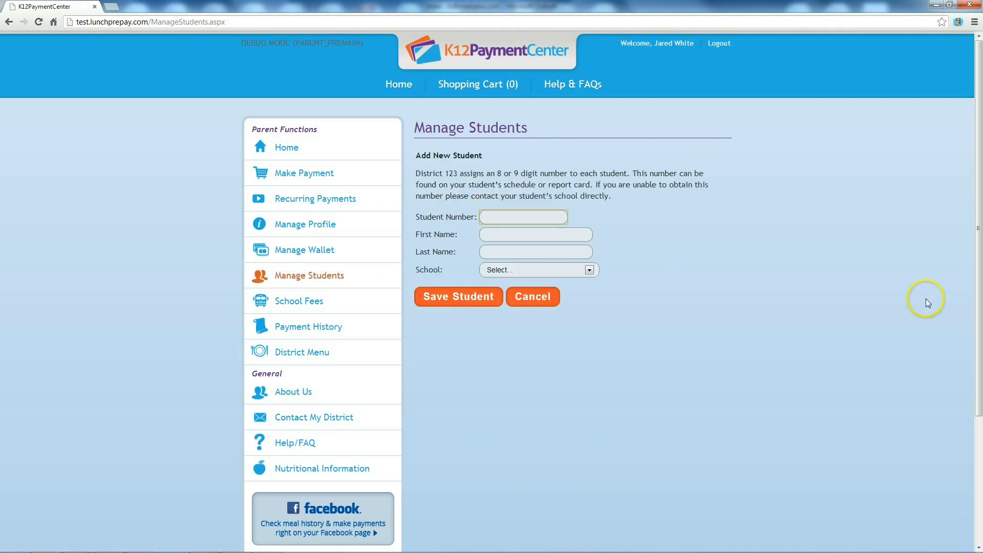
type("112233")
key("Tab")
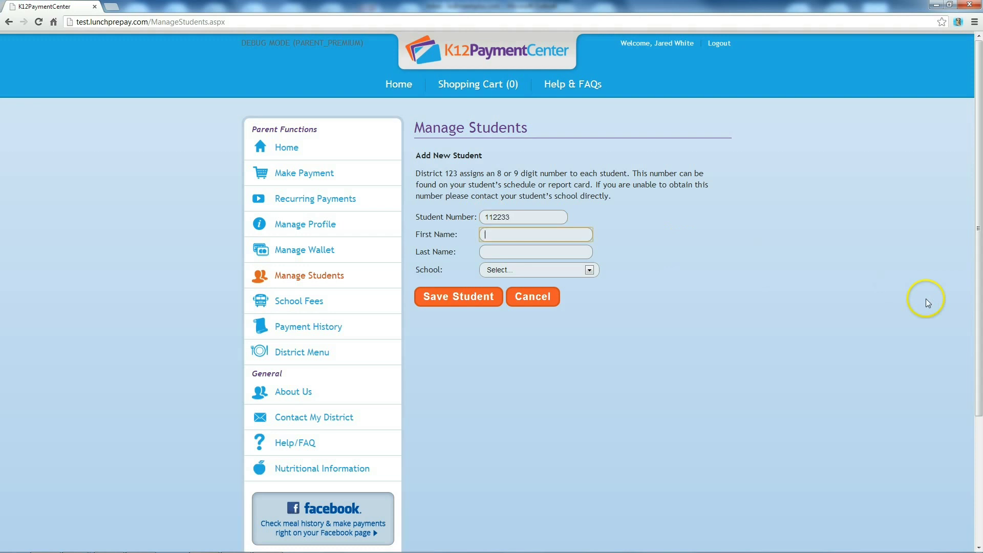
key("Tab")
Set the school to Washington Elementary, save and verify the student, then return Home.
left_click(589, 270)
left_click_drag(594, 308, 600, 397)
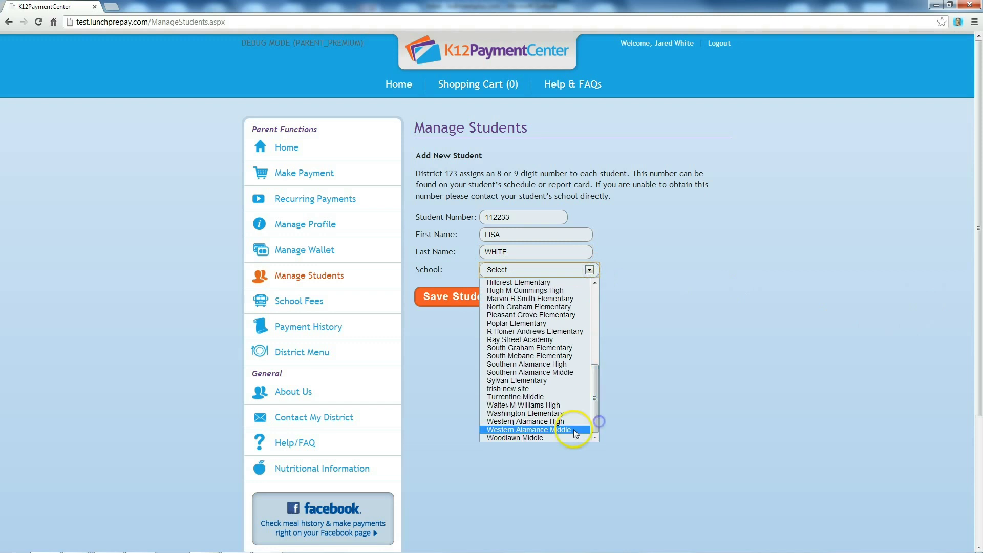
left_click(561, 413)
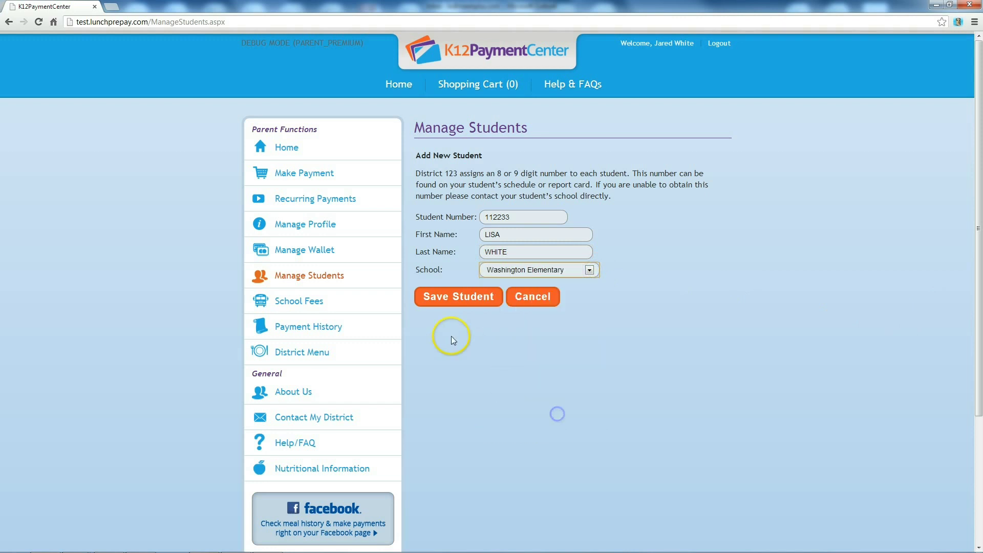
left_click(456, 306)
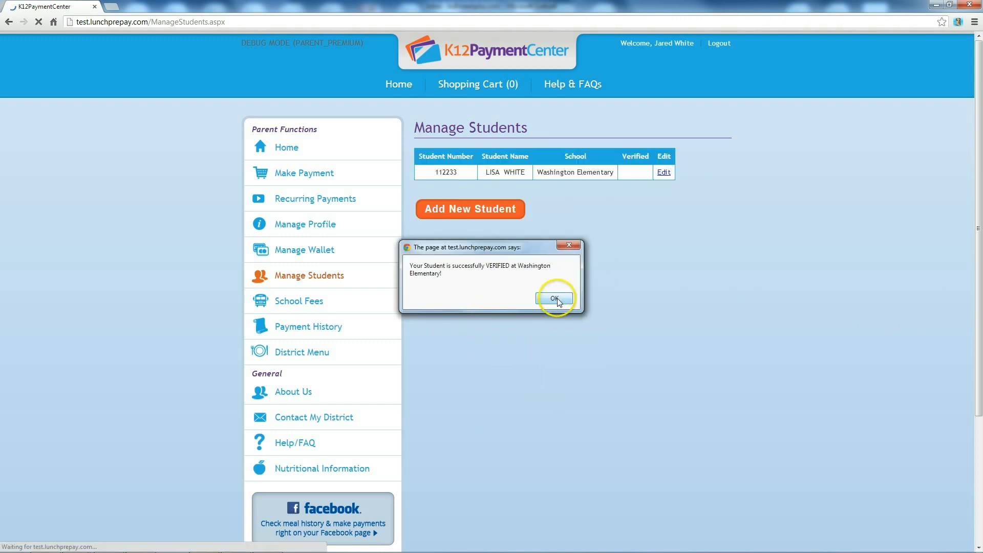
left_click(555, 299)
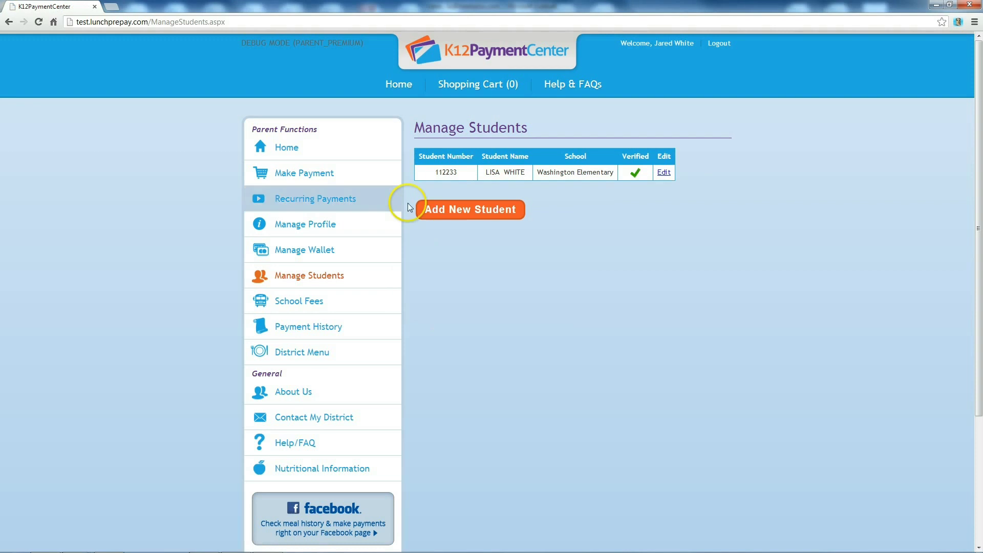
left_click(361, 154)
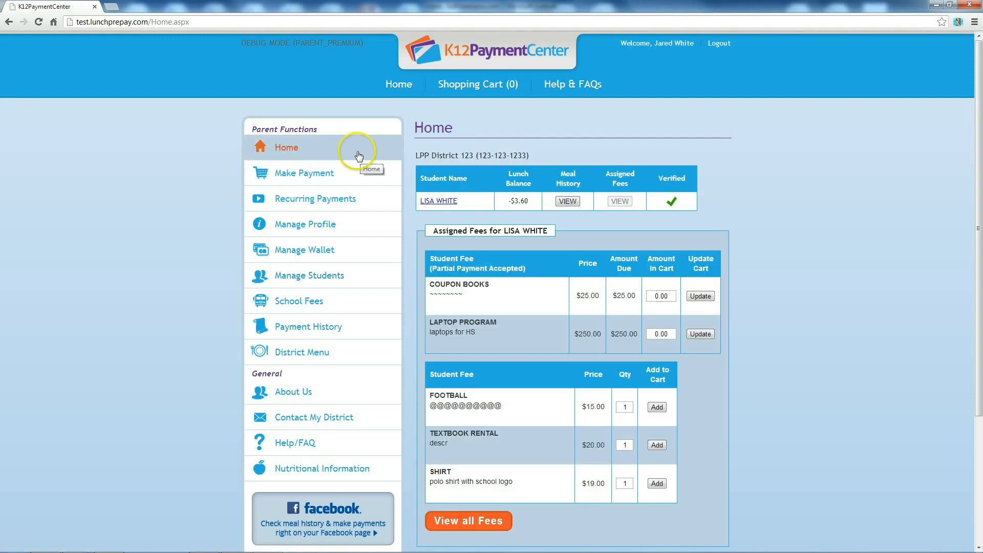
left_click(568, 201)
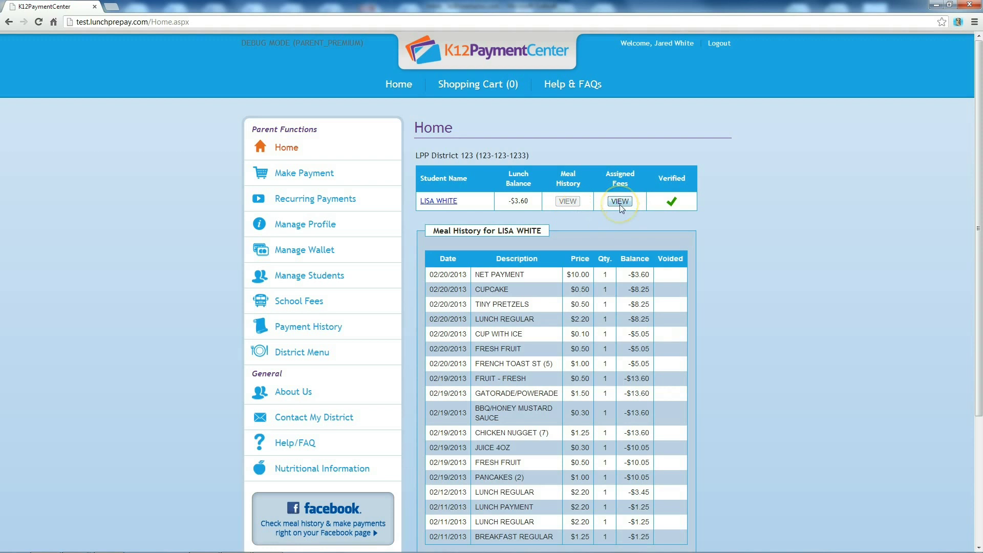
left_click(620, 201)
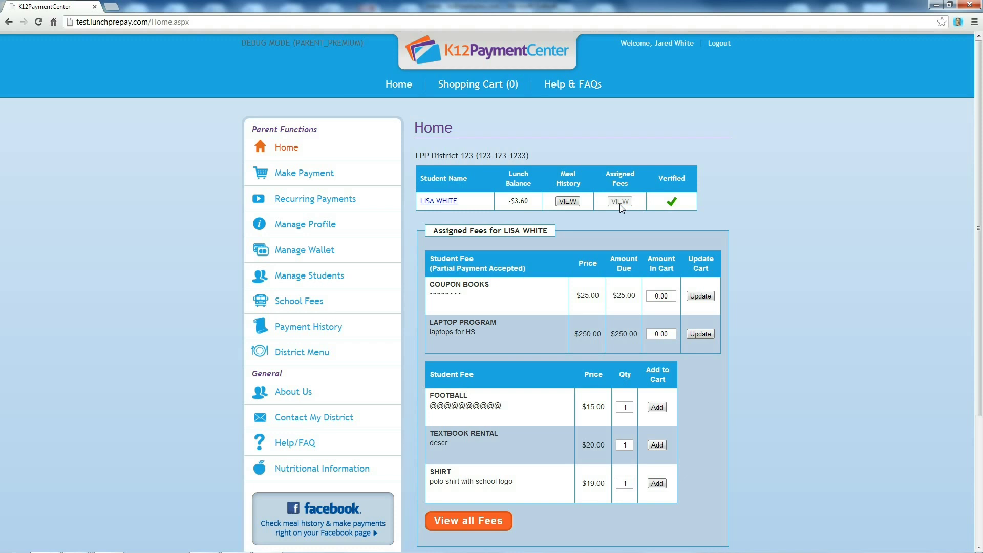
left_click(336, 175)
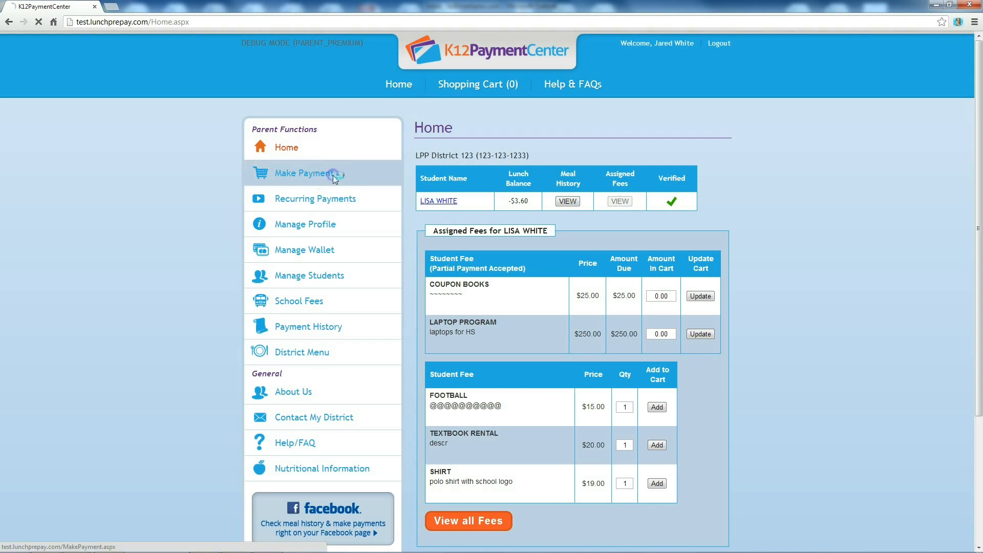
left_click(709, 178)
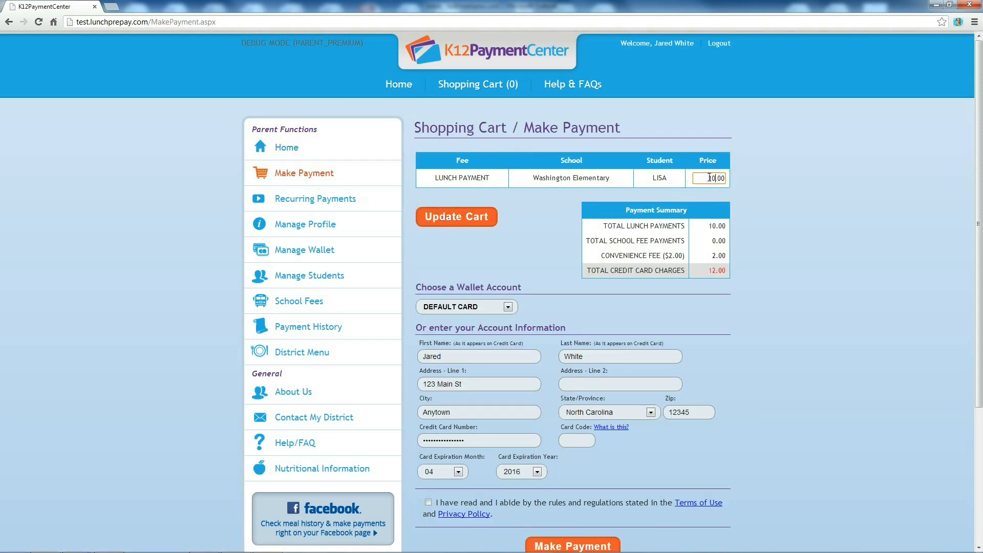
Accept the terms and submit the $10.00 Washington Elementary lunch payment.
scroll(724, 296, "down", 2)
left_click(430, 412)
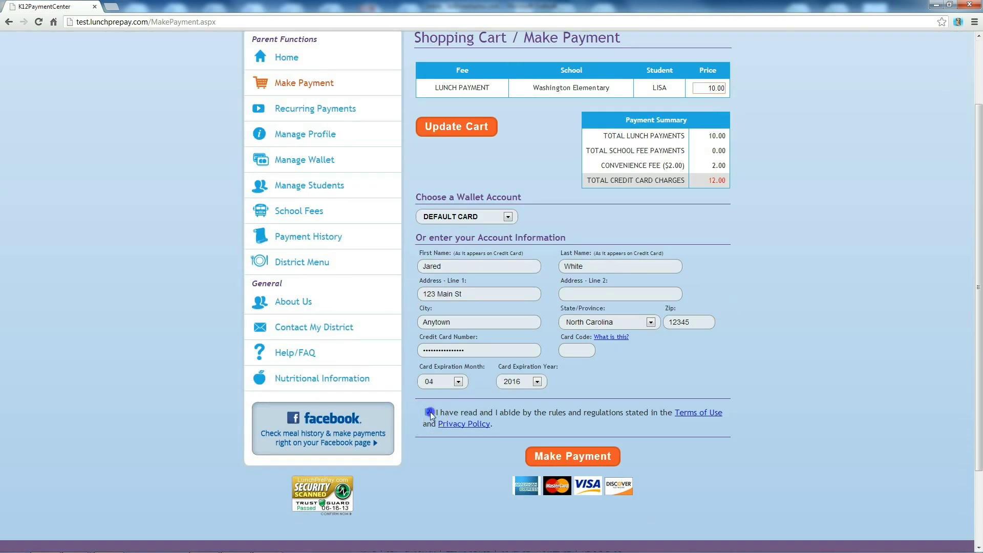
left_click(582, 457)
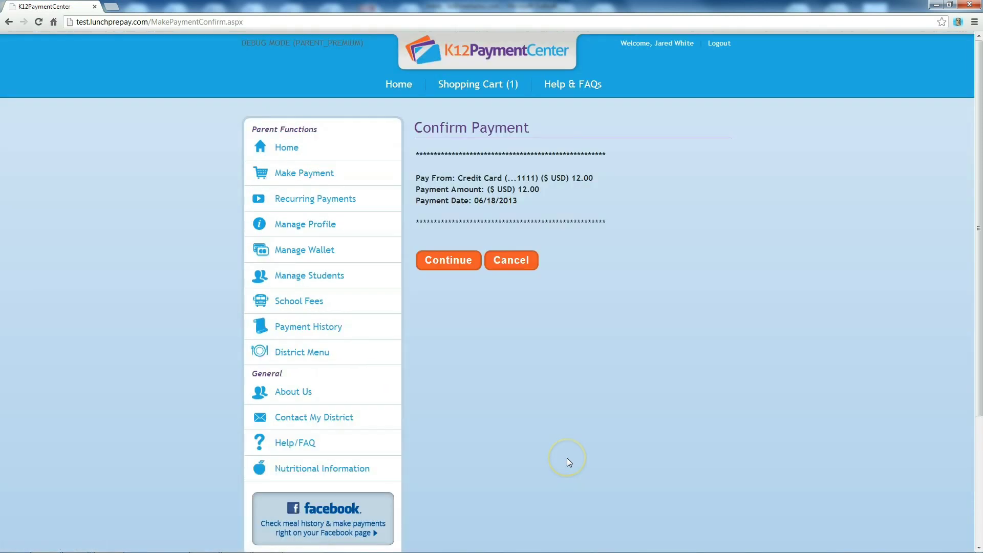
left_click(388, 209)
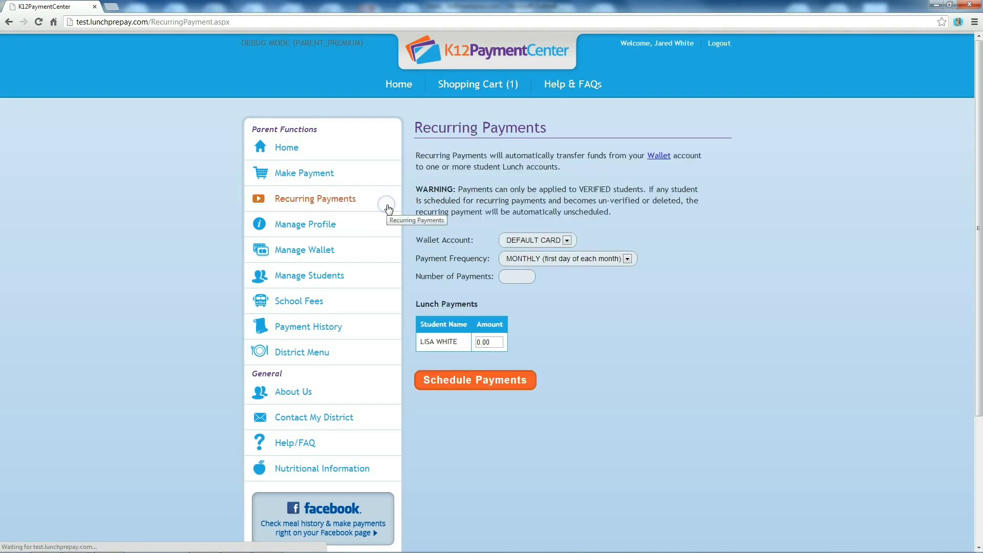
Schedule 20 monthly recurring lunch payments of 25.00 from the default card.
left_click(627, 260)
left_click(628, 260)
left_click(522, 277)
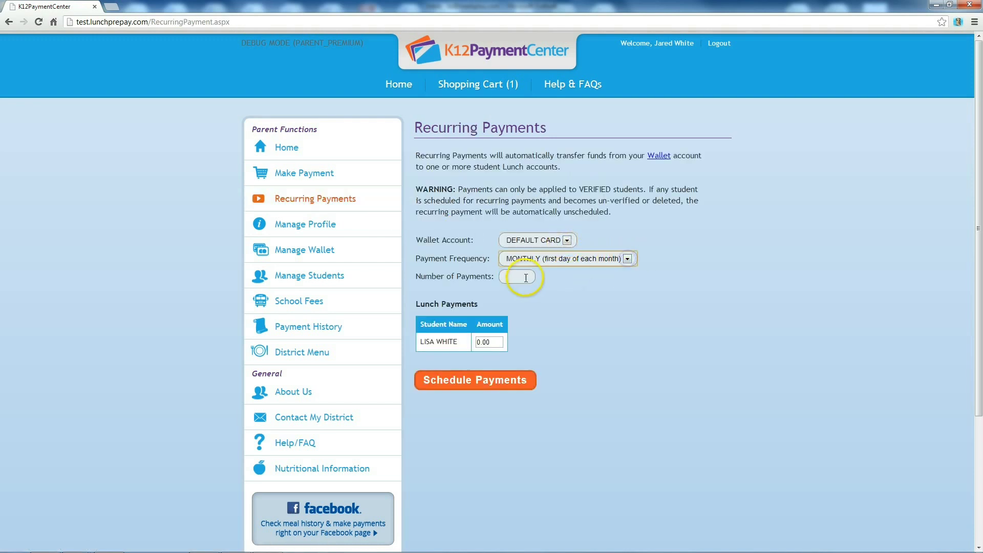
type("20")
left_click(488, 342)
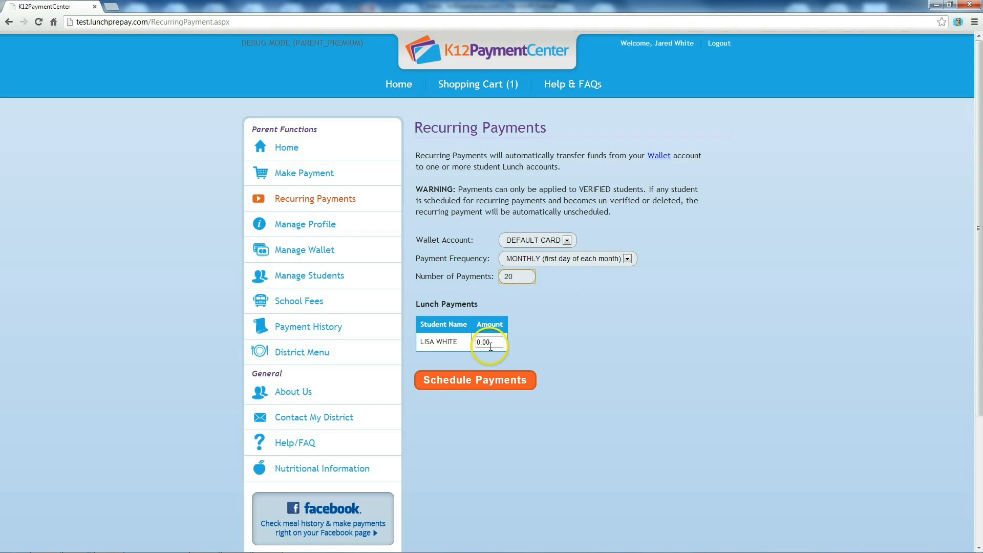
type("25")
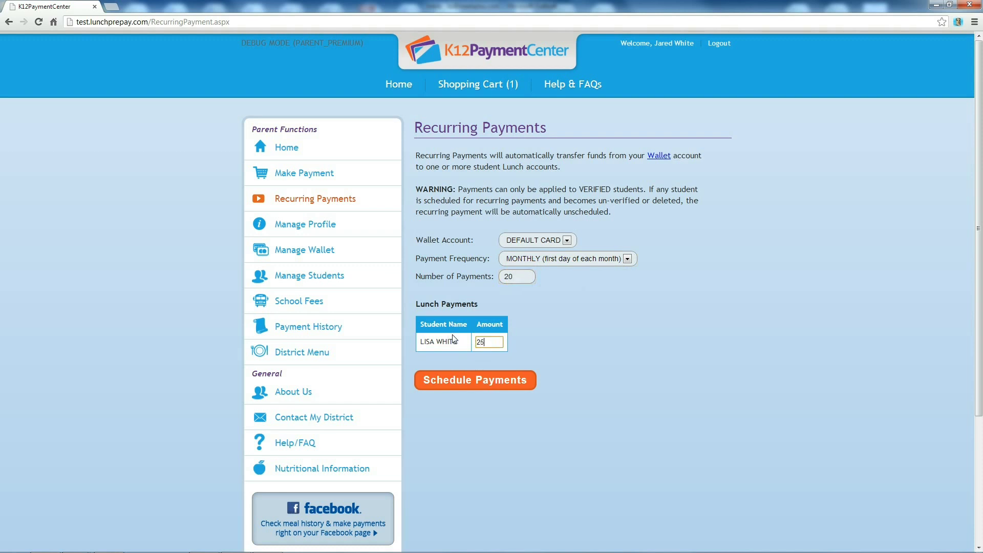
left_click(473, 384)
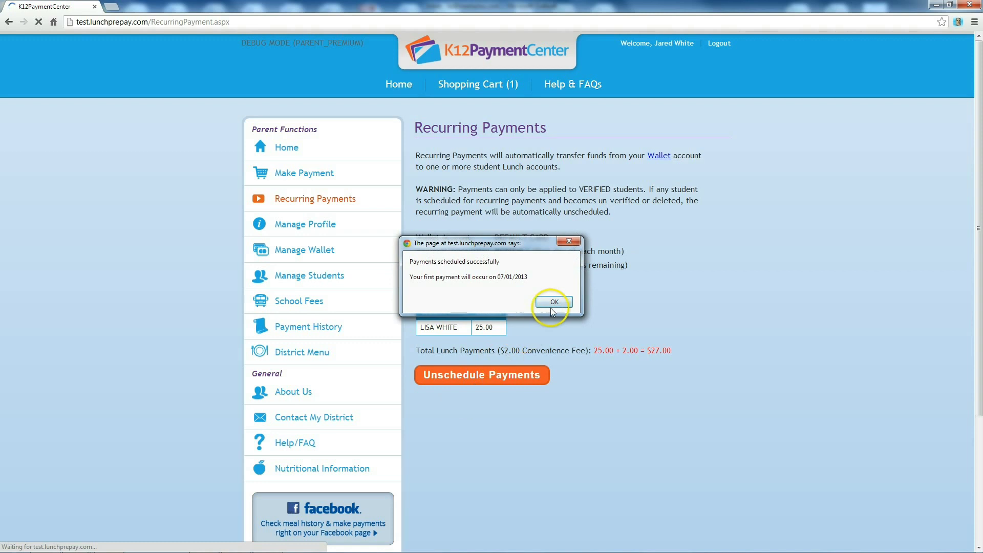
left_click(555, 307)
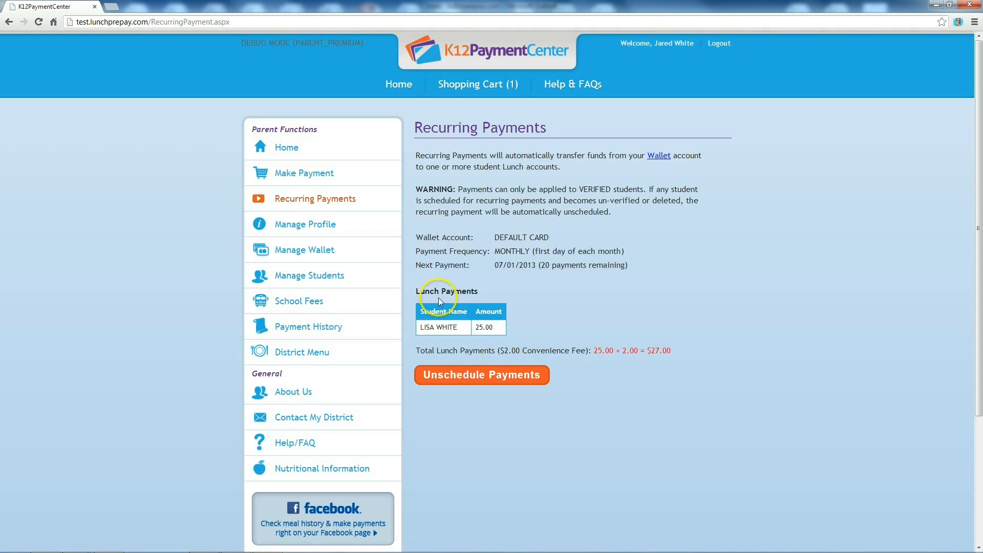
left_click(375, 229)
Review the profile settings and the wallet's default card, then view the account's students.
double_click(517, 335)
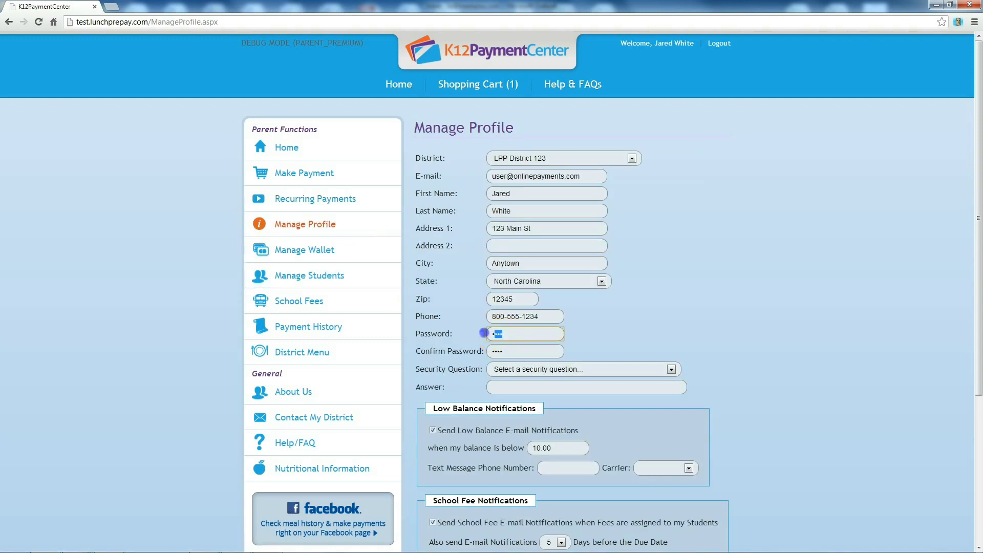
scroll(766, 391, "down", 3)
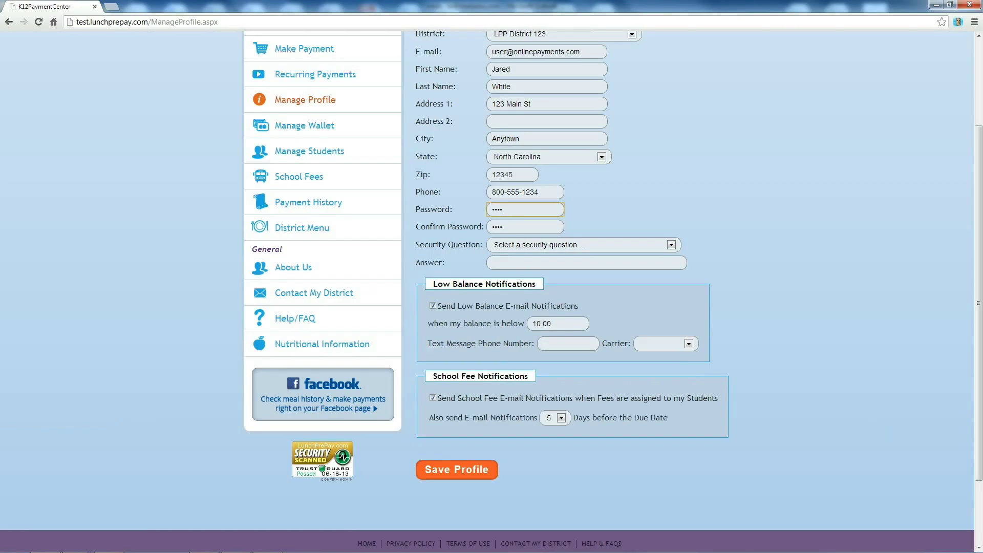
left_click(372, 128)
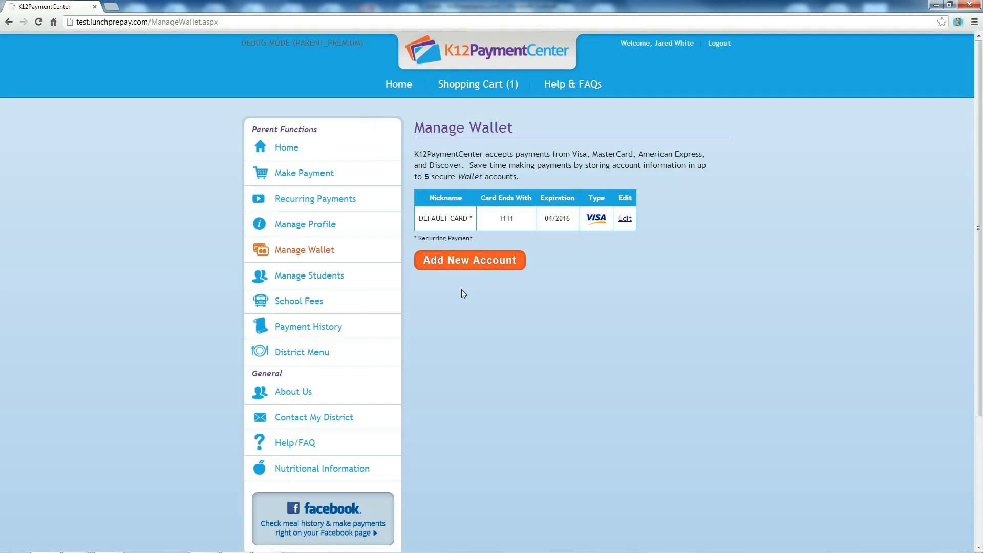
left_click(453, 271)
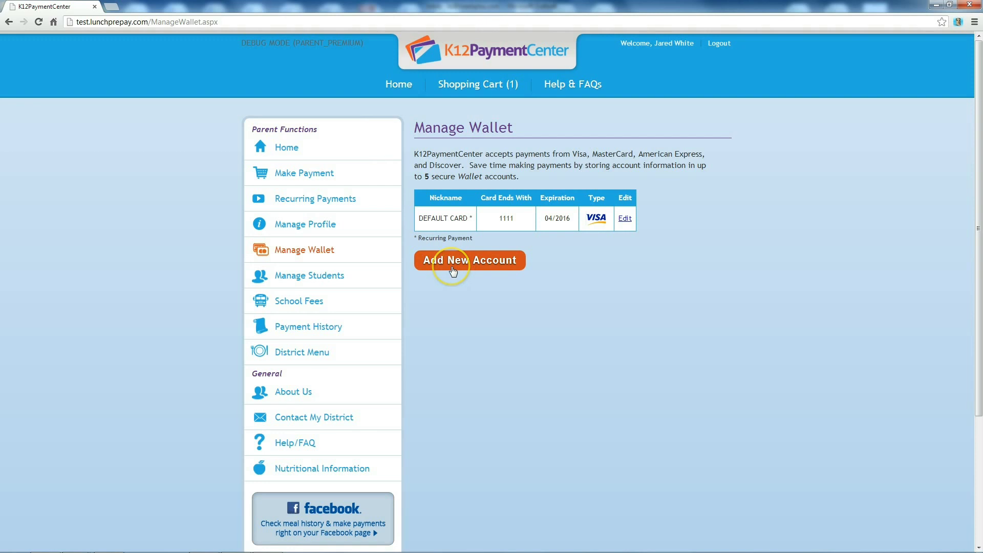
left_click(370, 275)
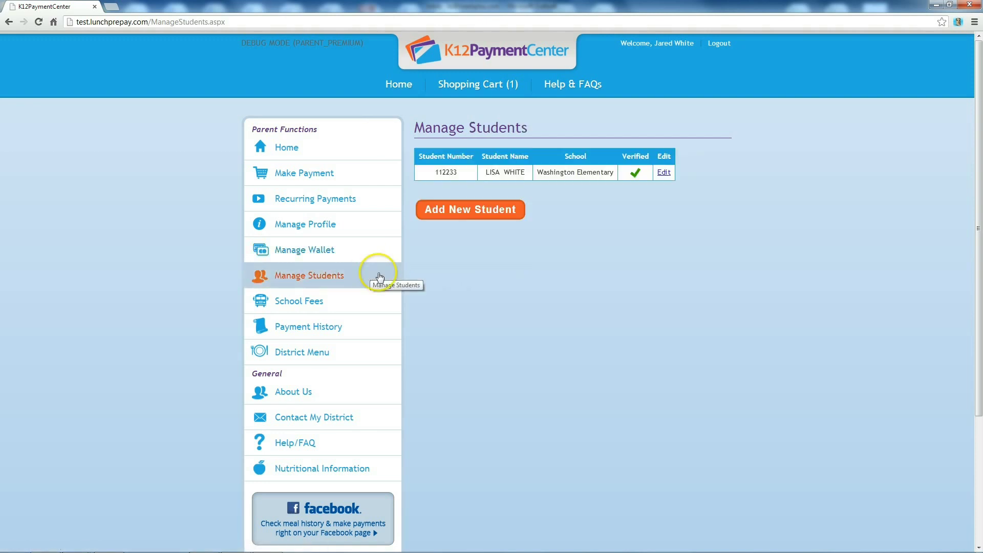
Enter the second student's number and first and last name in a new student form.
left_click(476, 211)
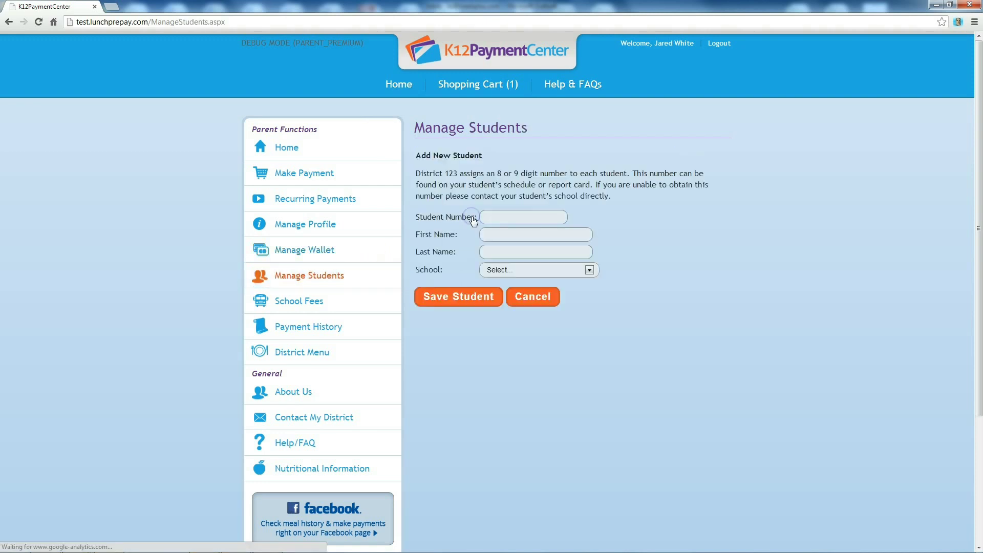
left_click(491, 214)
type("112255")
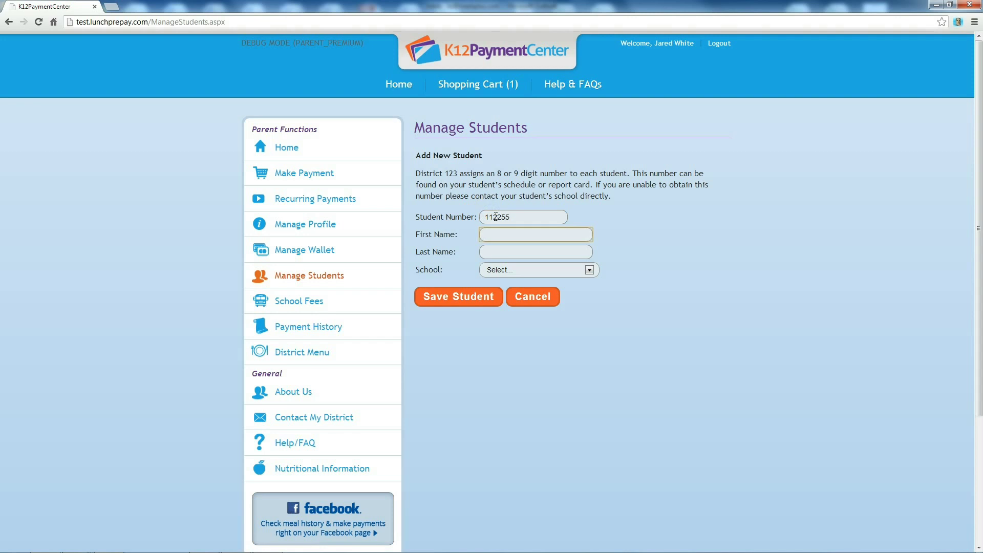
key("Tab")
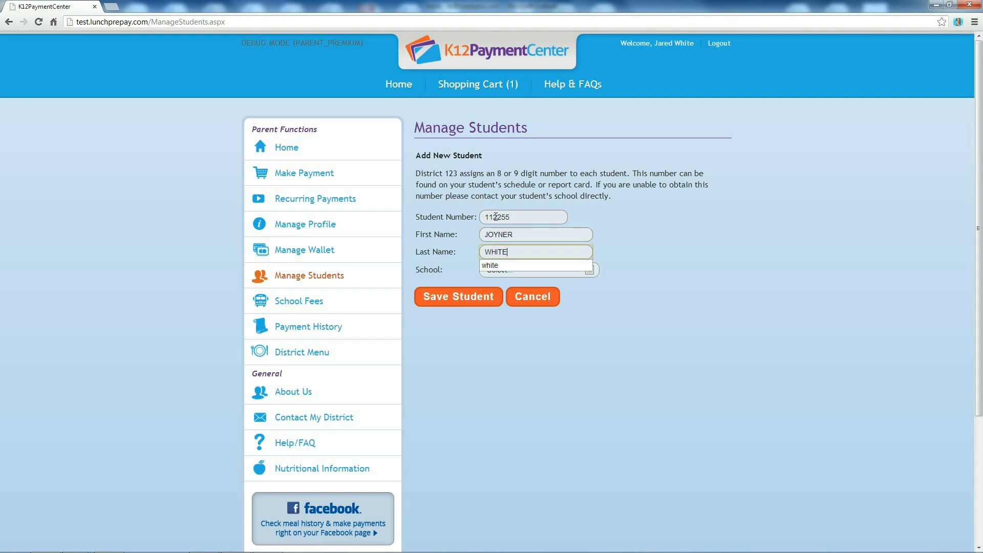
Assign the second student to Washington Elementary, then save and verify them.
left_click(589, 272)
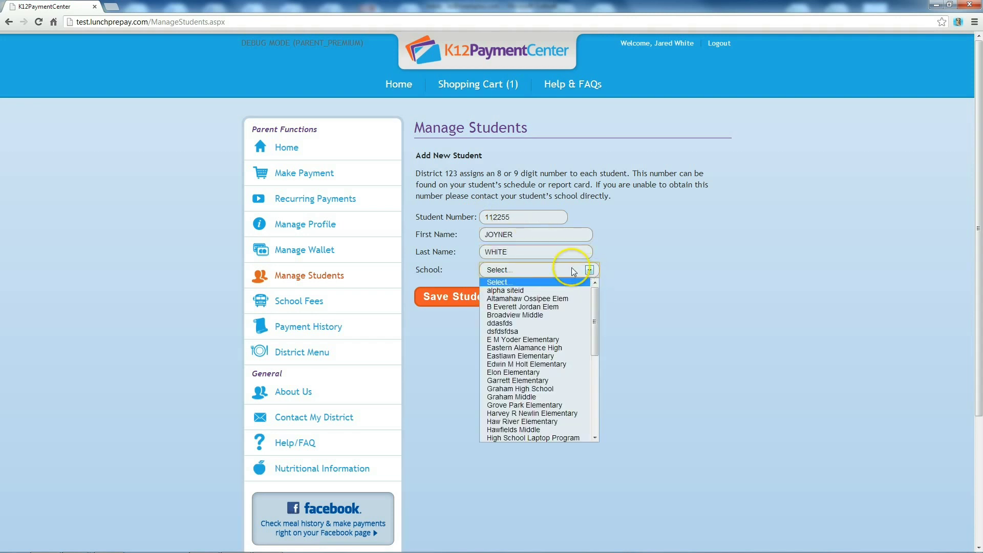
left_click_drag(597, 312, 596, 405)
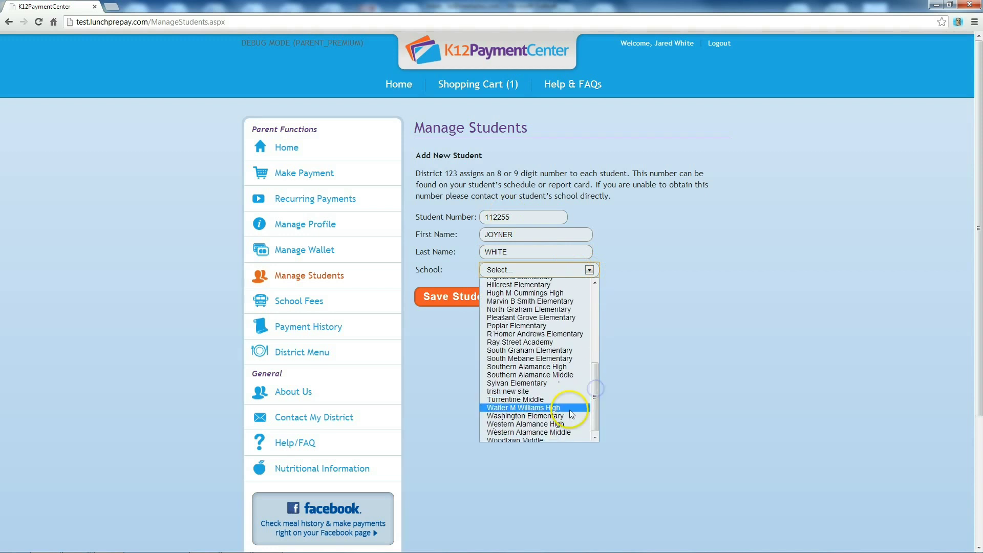
left_click(528, 420)
left_click(467, 300)
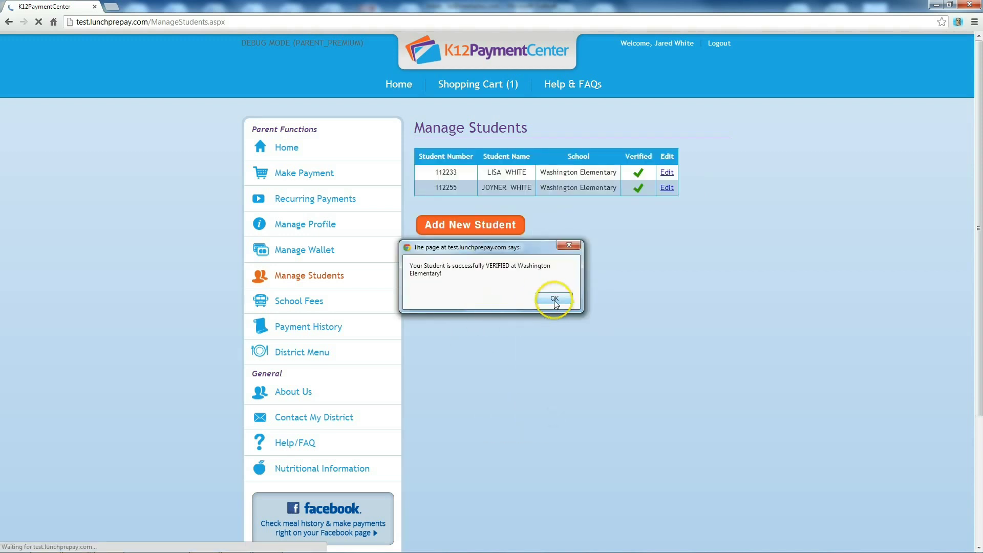
left_click(555, 299)
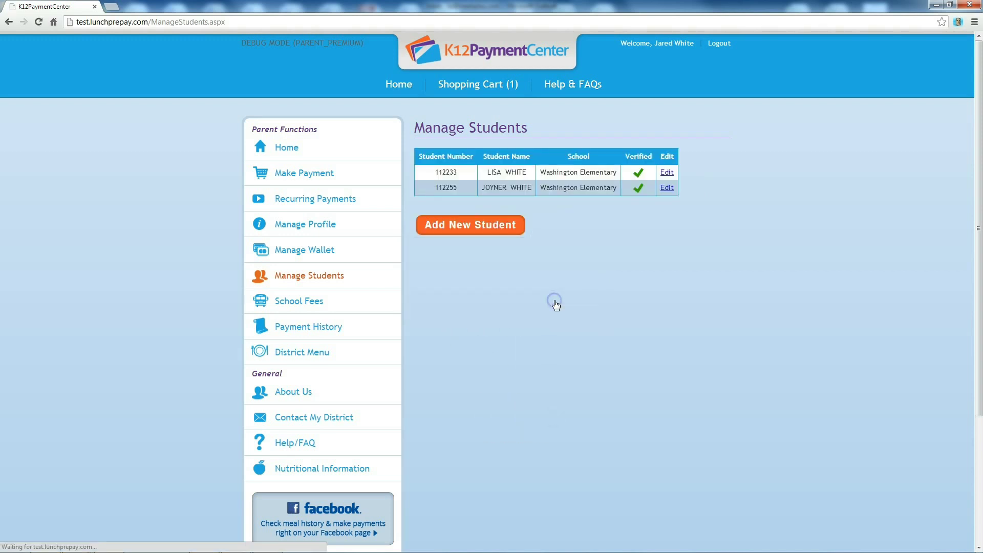
left_click(377, 301)
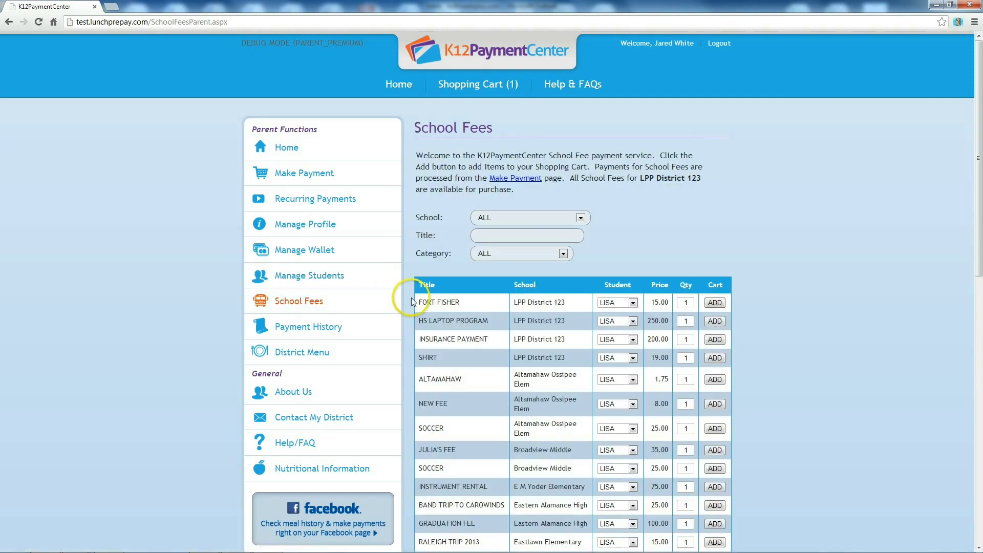
Leave the School Fees school and category filters at ALL.
left_click(578, 229)
left_click(583, 217)
left_click(564, 259)
left_click(565, 252)
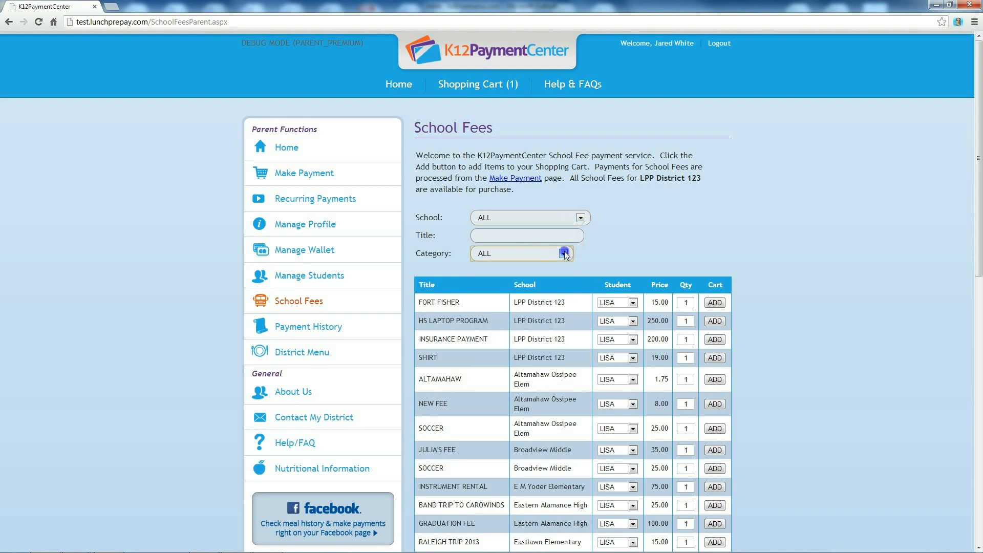
Add two 15.00 Fort Fisher fees for the second student to the cart.
left_click(633, 303)
left_click(617, 320)
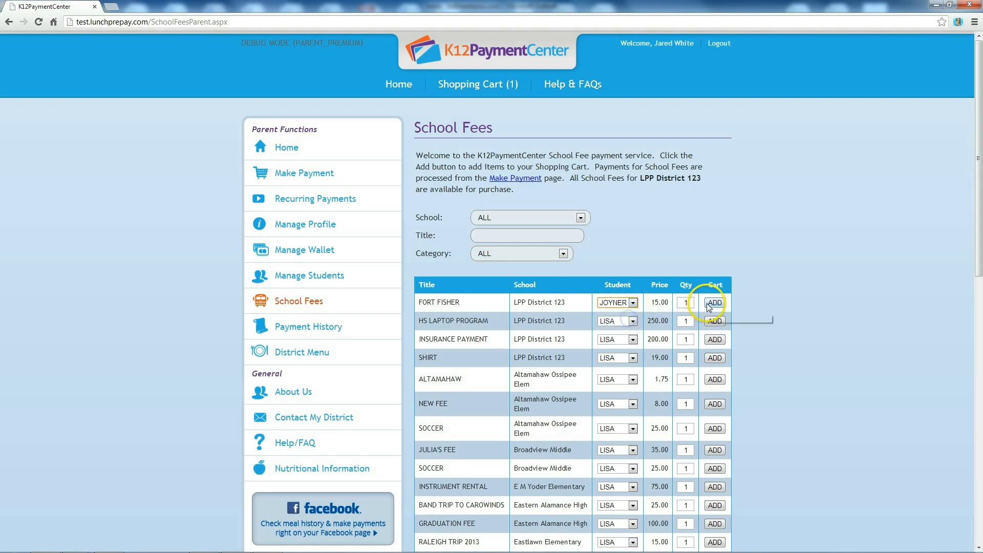
left_click(689, 303)
key("BackSpace")
type("2")
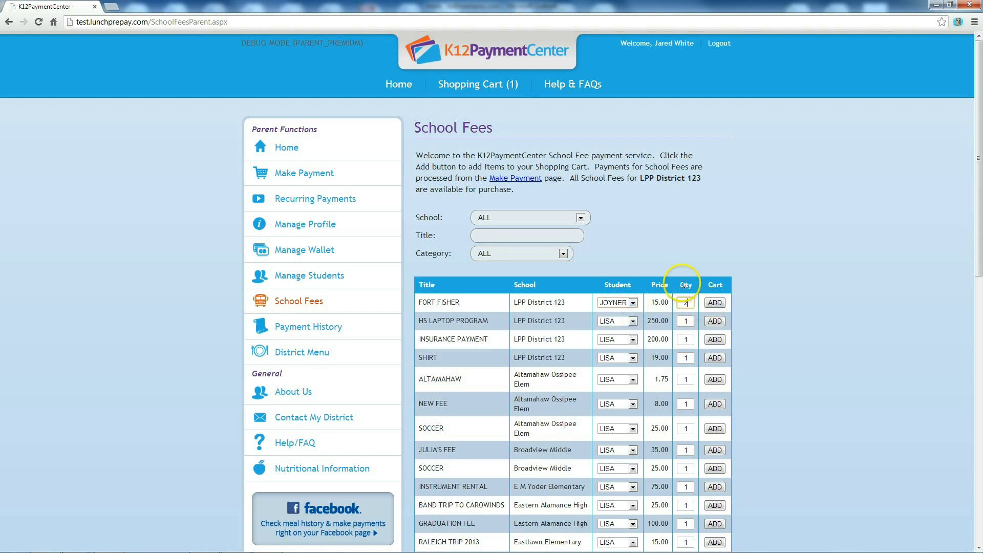
left_click(723, 304)
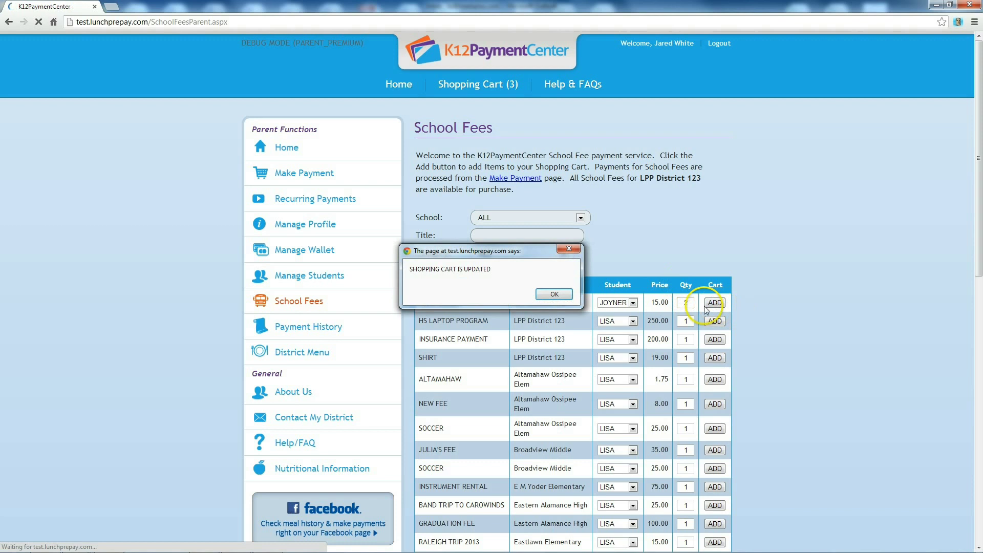
left_click(554, 296)
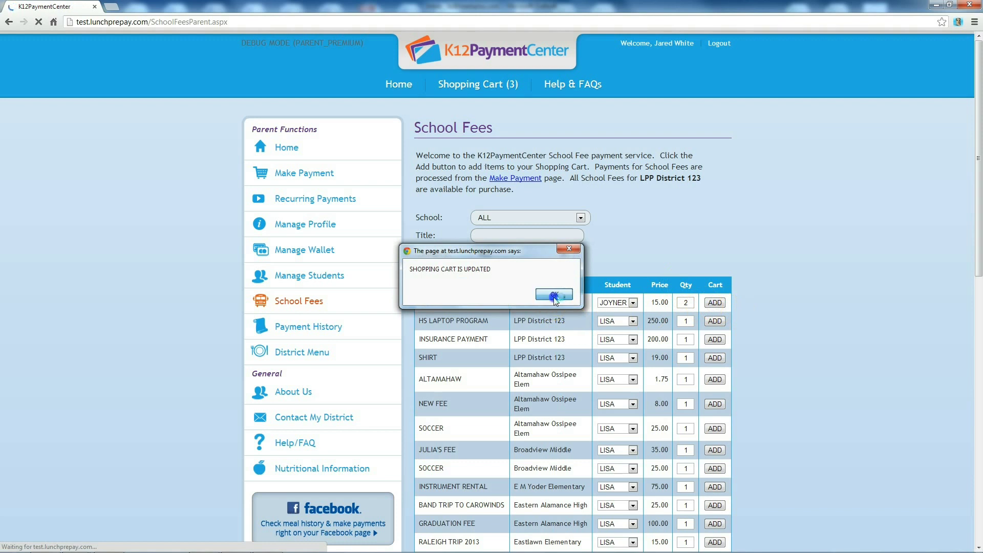
Add a 25.00 lunch payment for the second student and submit the 67.00 total.
left_click(473, 87)
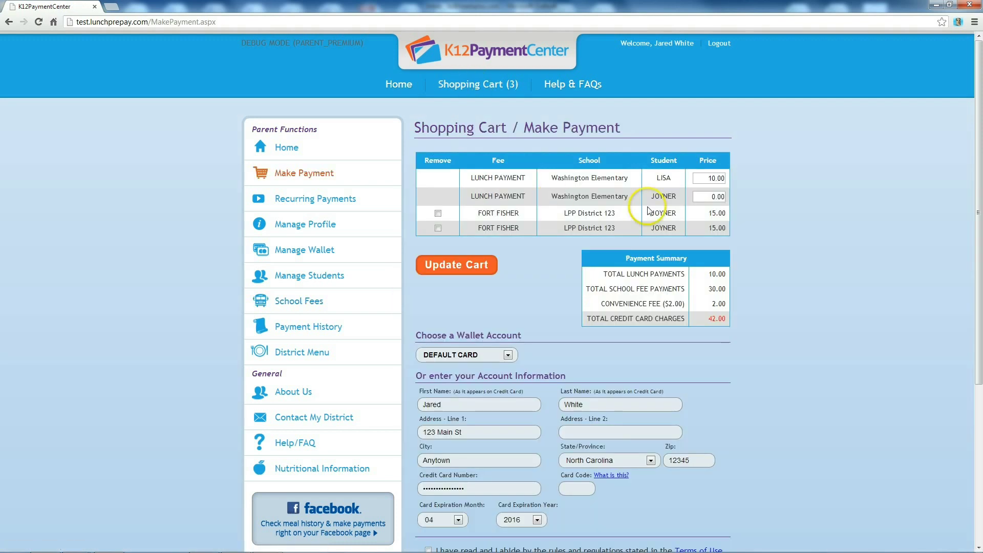
left_click(718, 197)
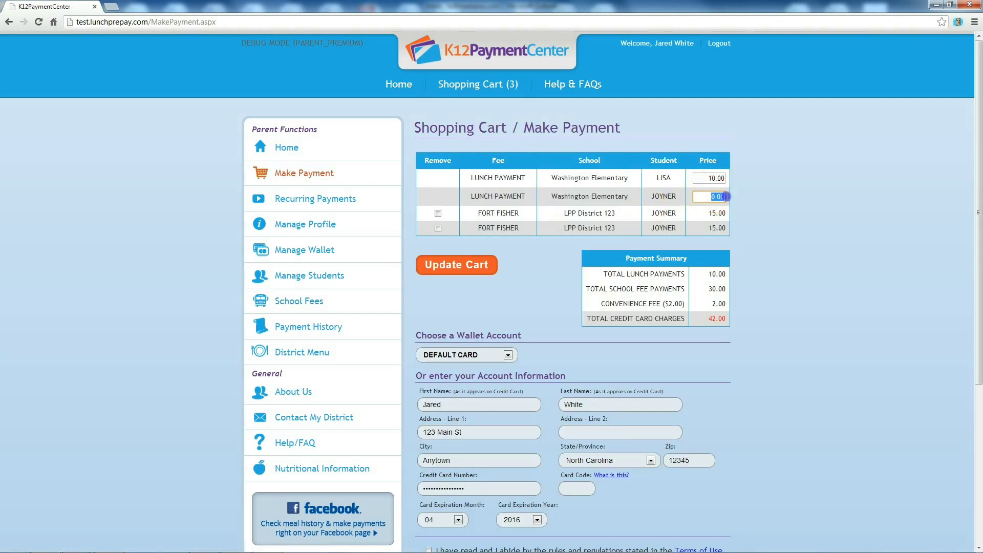
type("25")
left_click(457, 290)
scroll(457, 290, "down", 3)
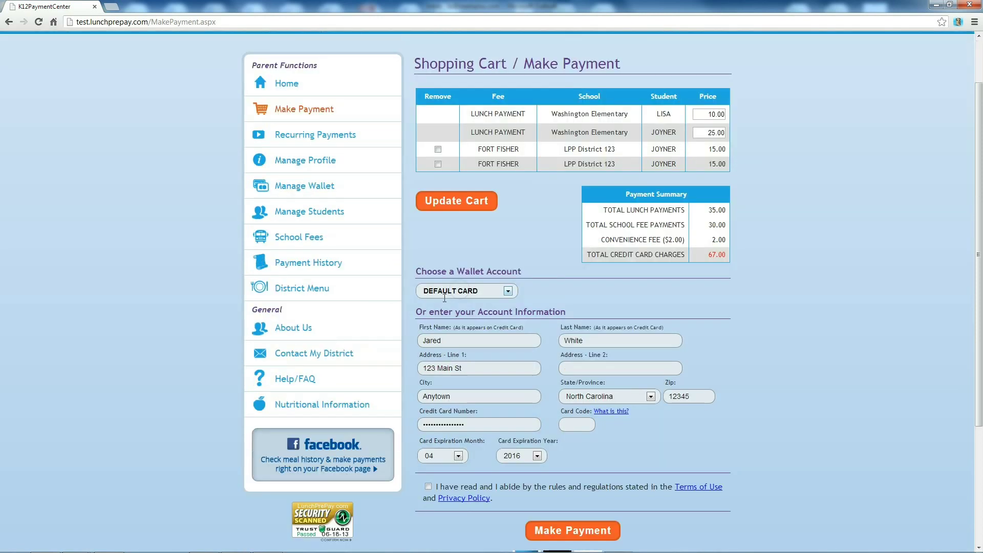
left_click(429, 474)
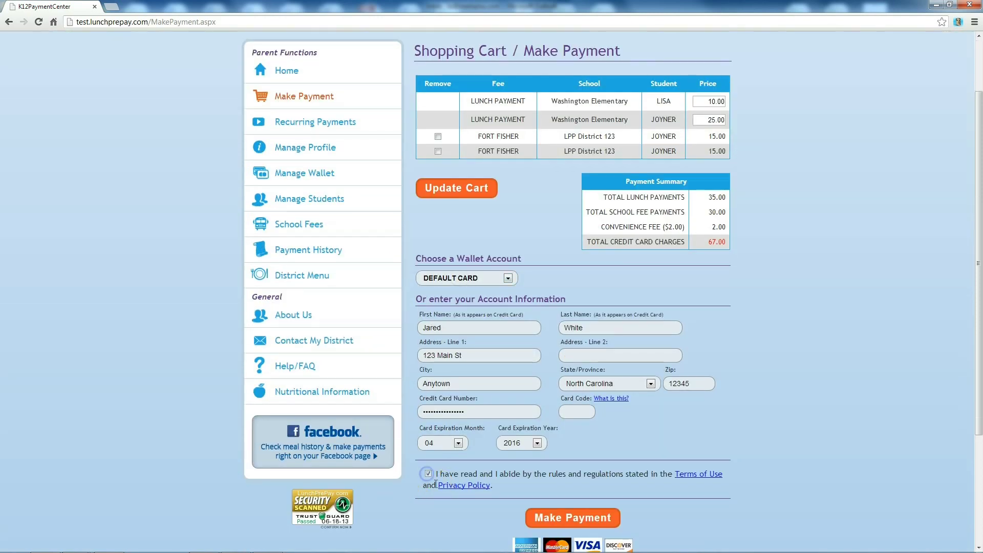
left_click(564, 524)
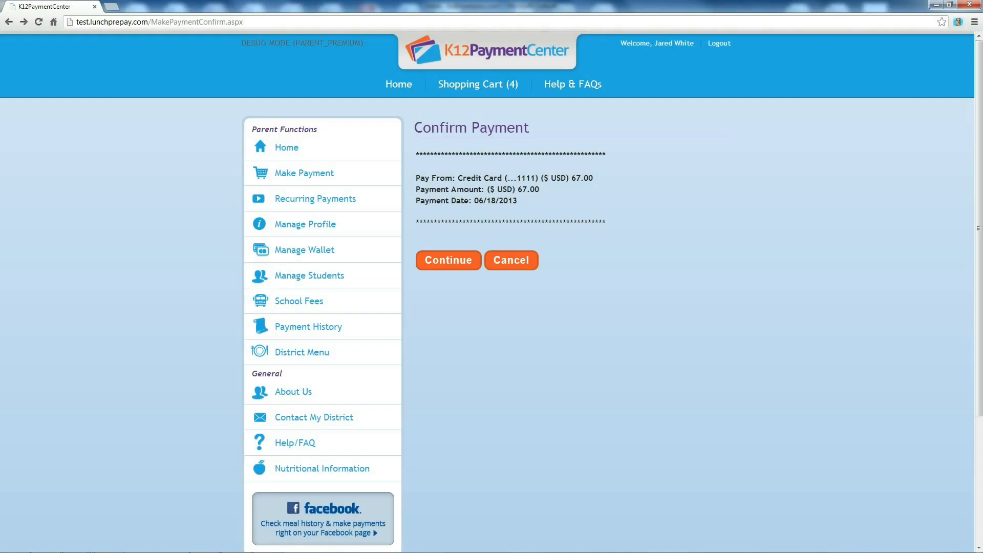
Go from the payment confirmation through About Us to the LPP District 123 Contact My District form.
scroll(492, 292, "down", 1)
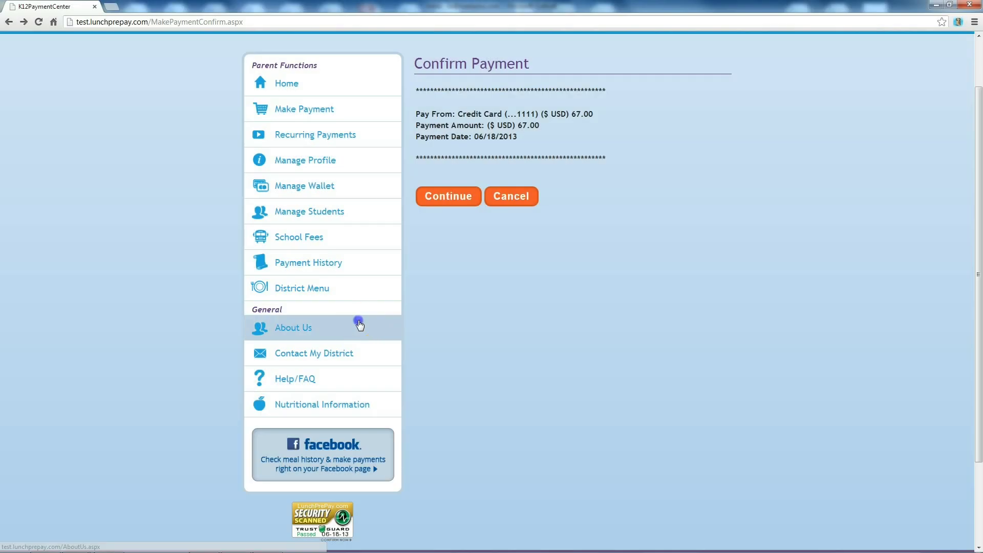
left_click(359, 327)
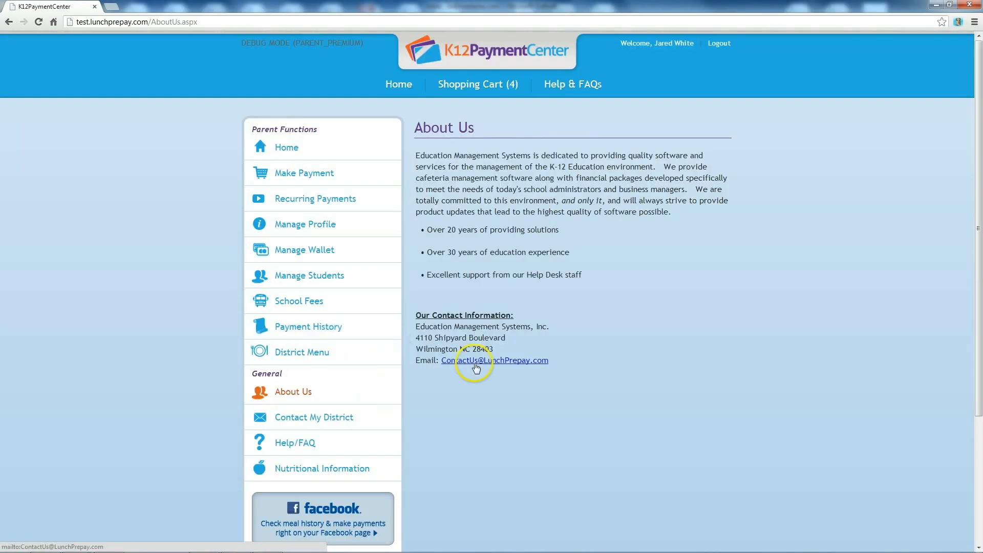
left_click(354, 418)
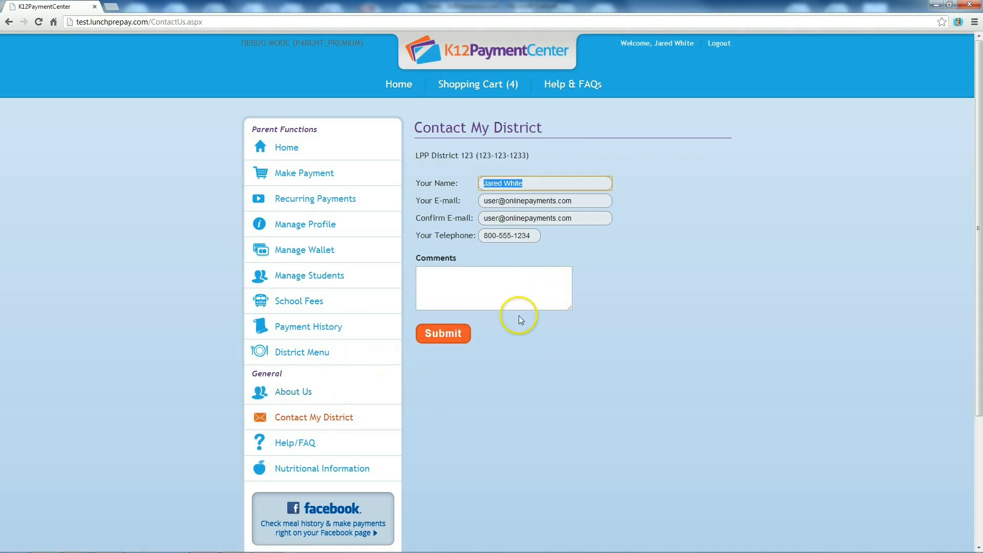